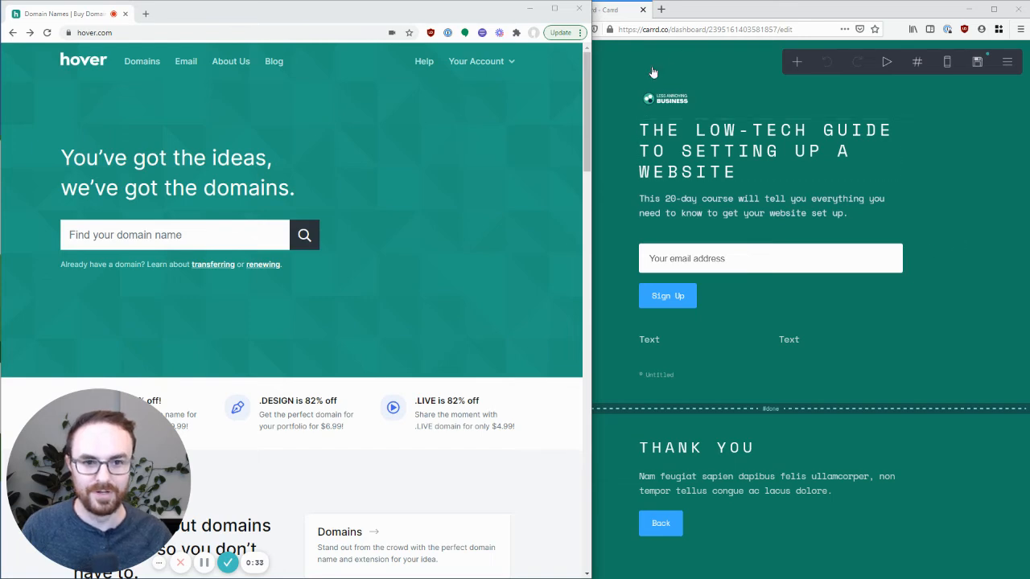
click(690, 11)
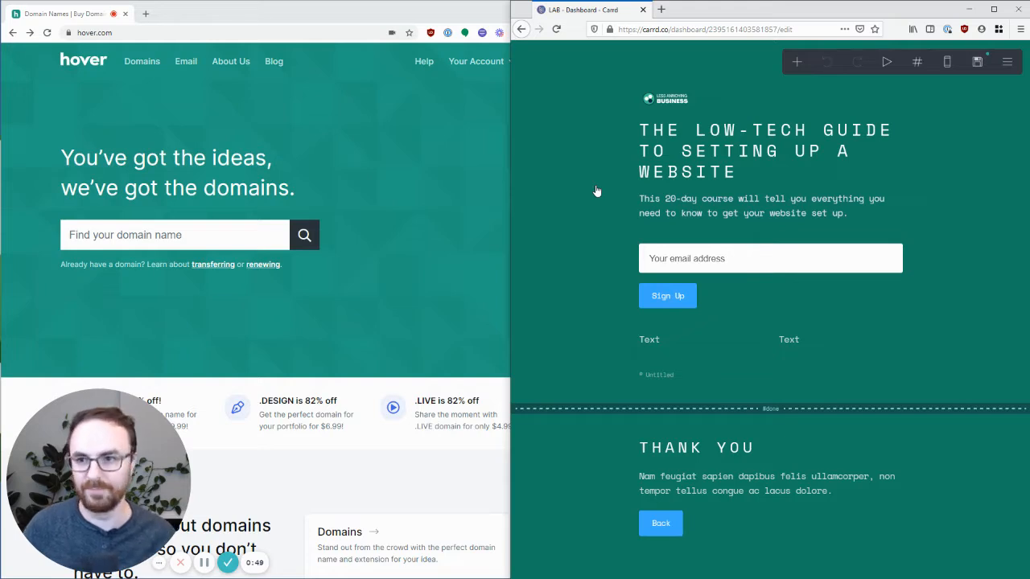
click(287, 15)
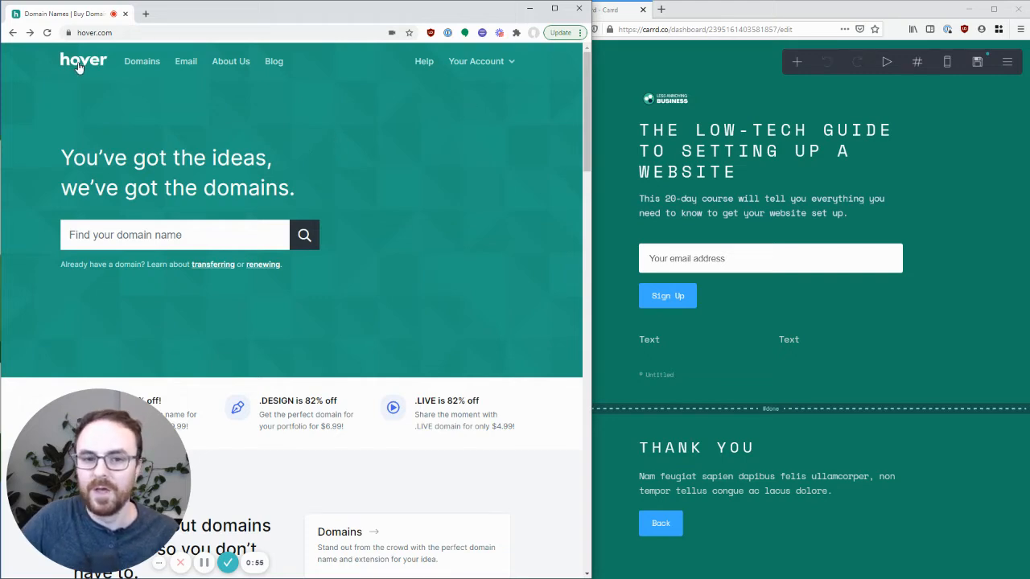
Step: Open the site's publish settings in Carrd and choose to publish to a custom domain
click(757, 18)
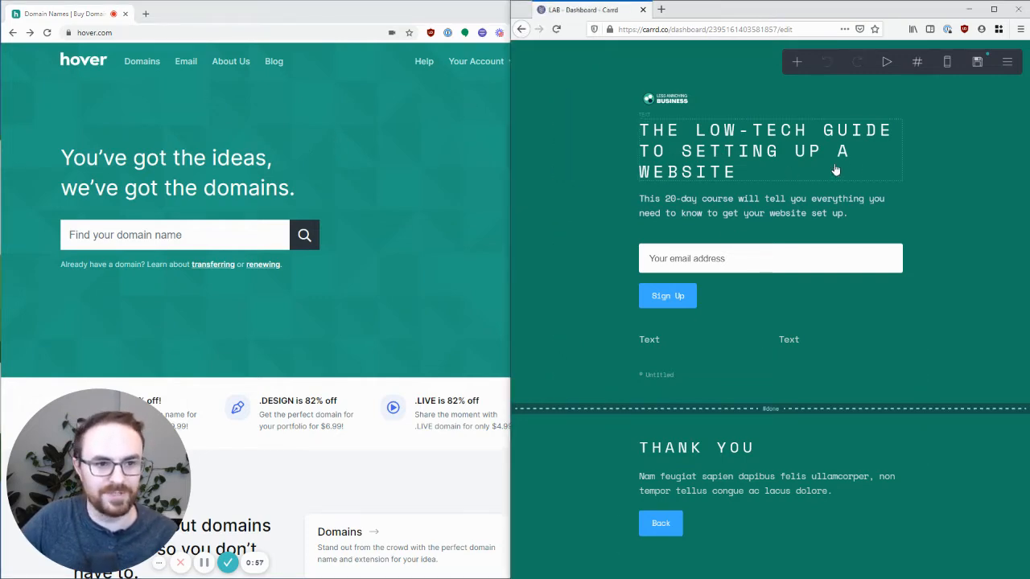
click(977, 63)
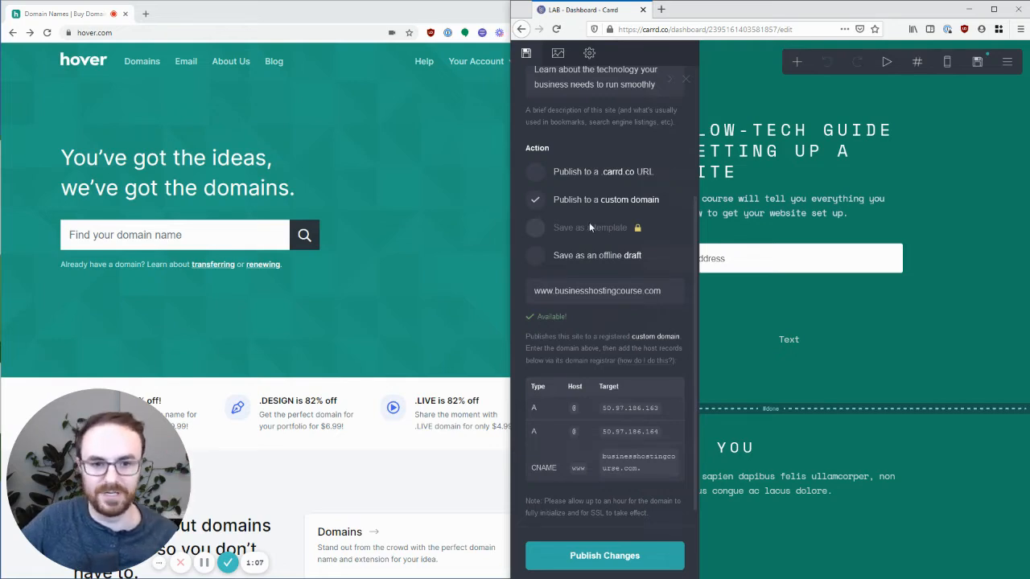
scroll(589, 201, up, 3)
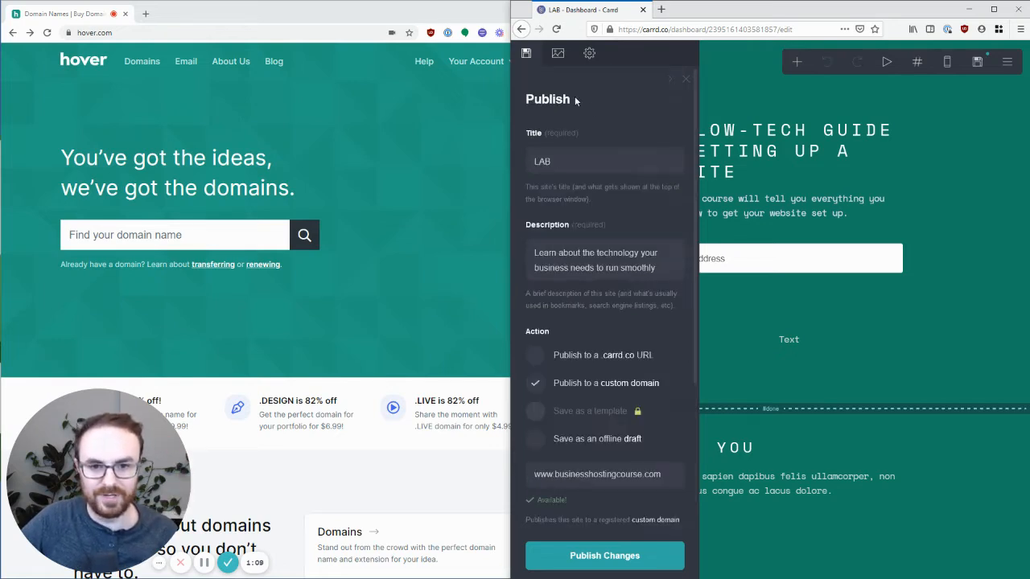
scroll(577, 129, down, 1)
scroll(579, 167, up, 1)
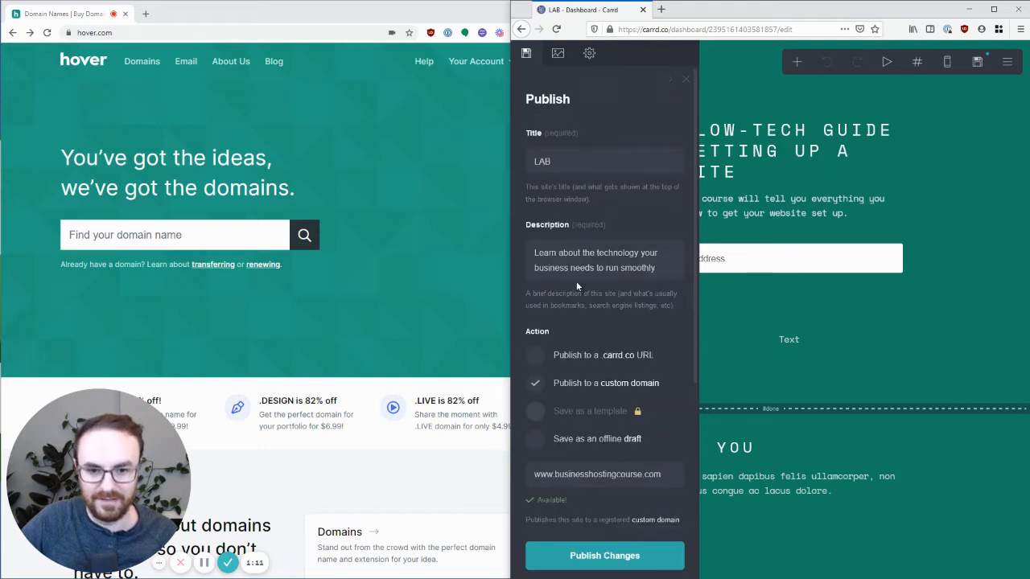
scroll(577, 290, down, 1)
click(537, 293)
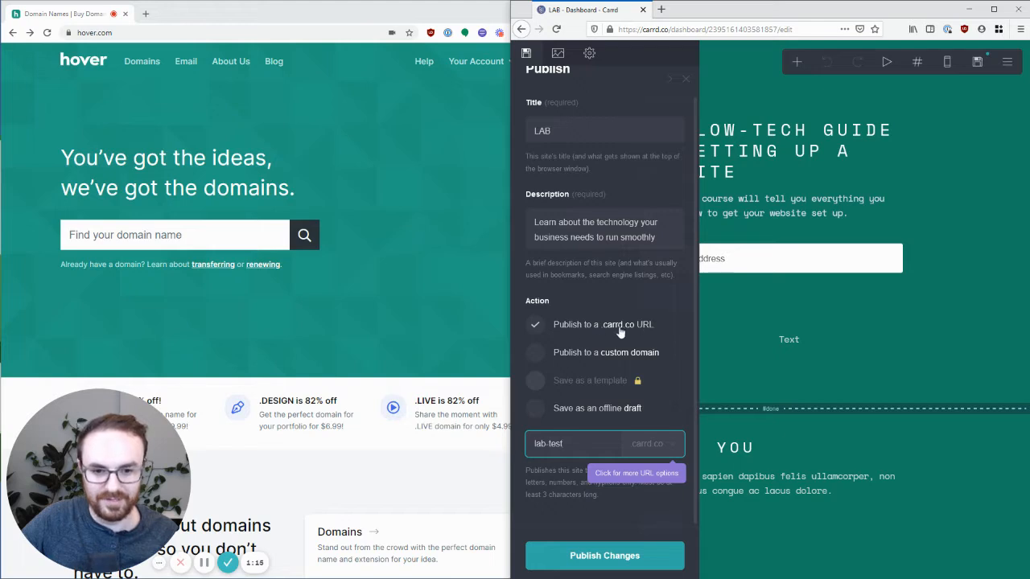
click(536, 354)
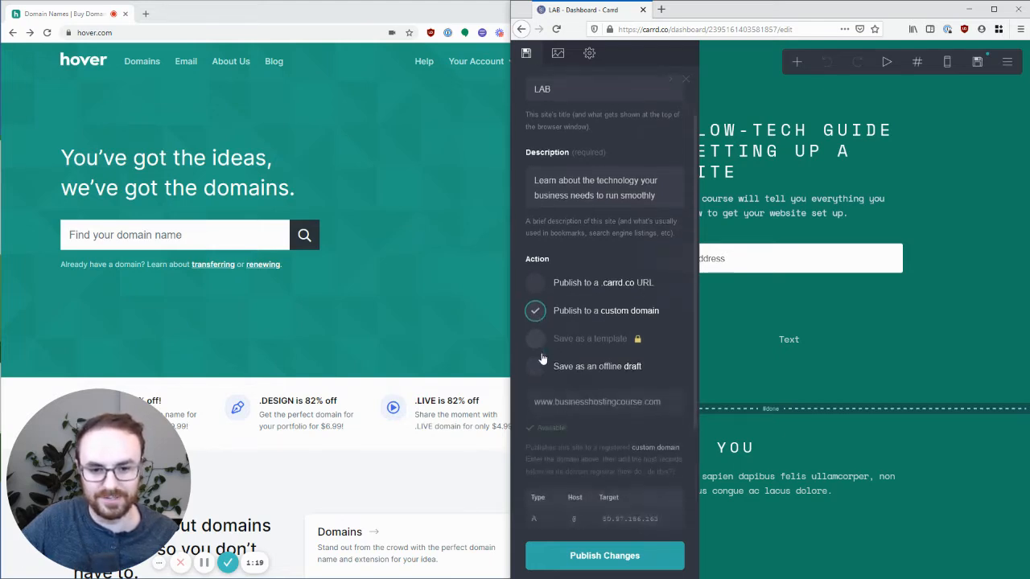
double_click(565, 273)
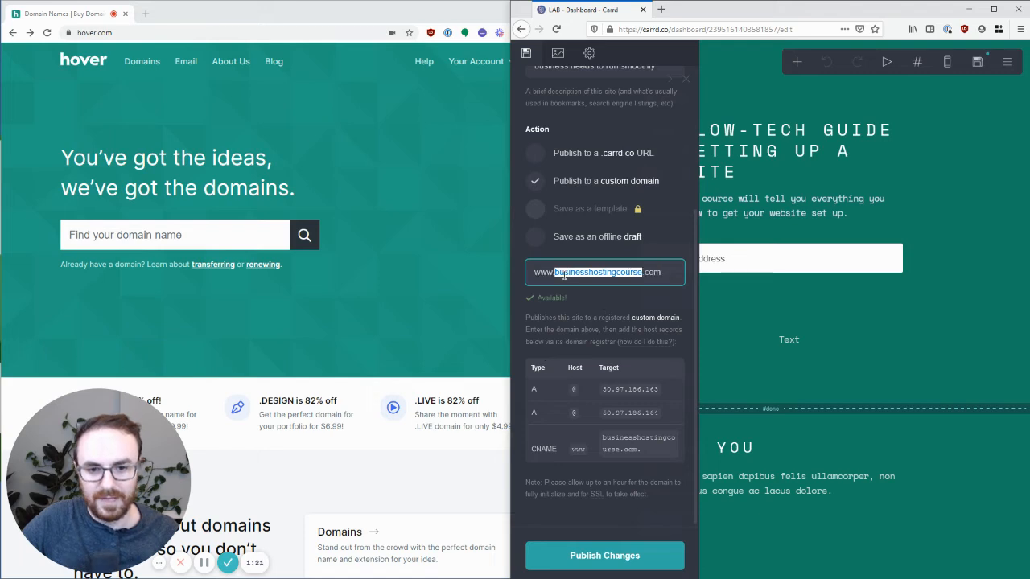
key(BackSpace)
key(Delete)
key(Delete)
key(Delete)
key(Delete)
key(BackSpace)
key(BackSpace)
key(BackSpace)
key(BackSpace)
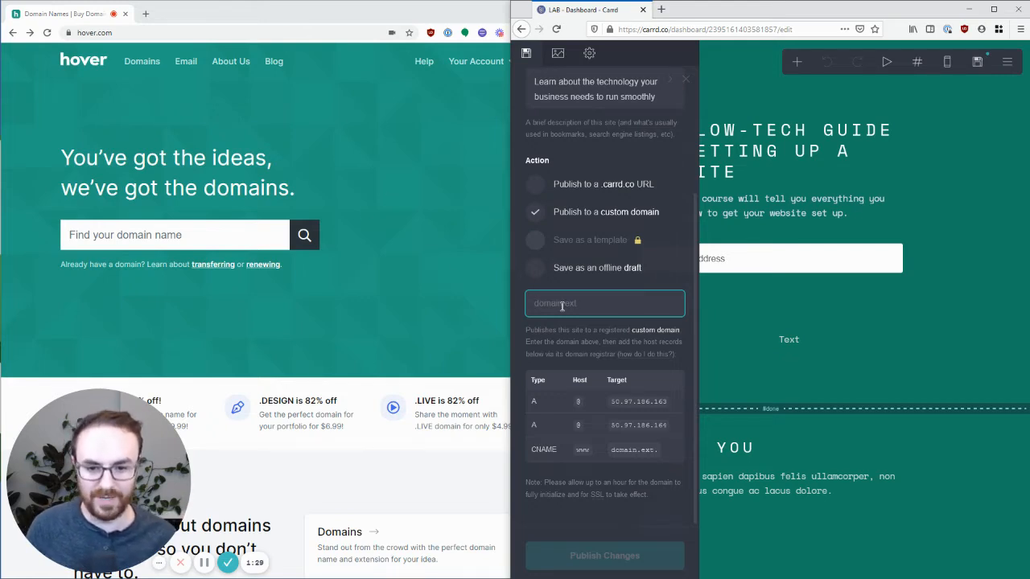
text(www.)
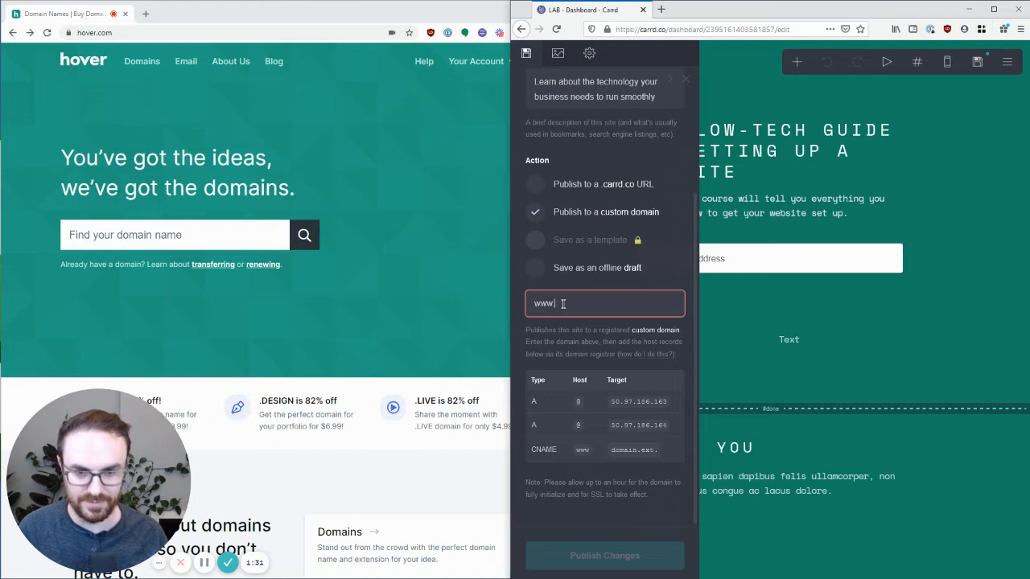
text(busine)
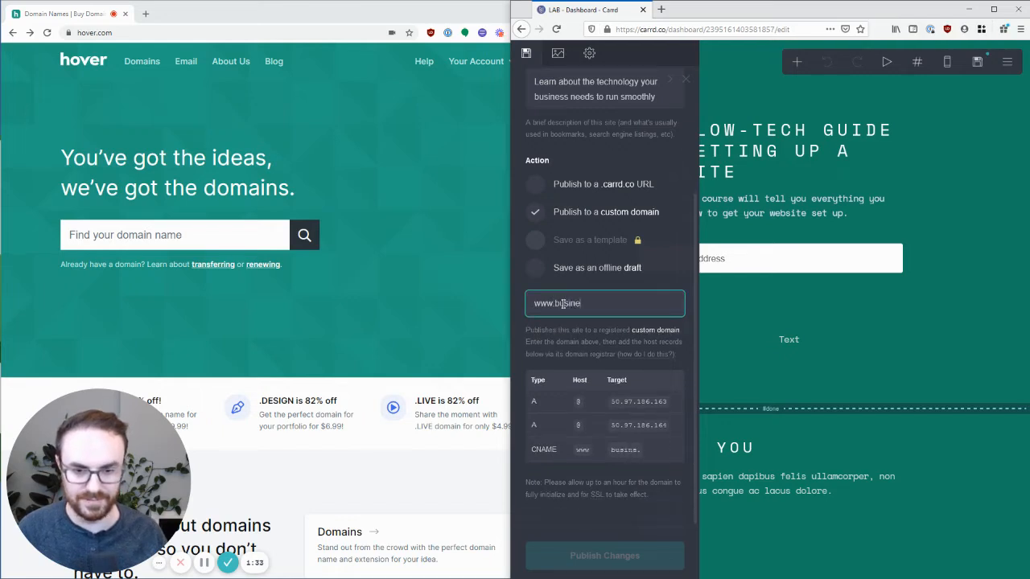
text(sshosting)
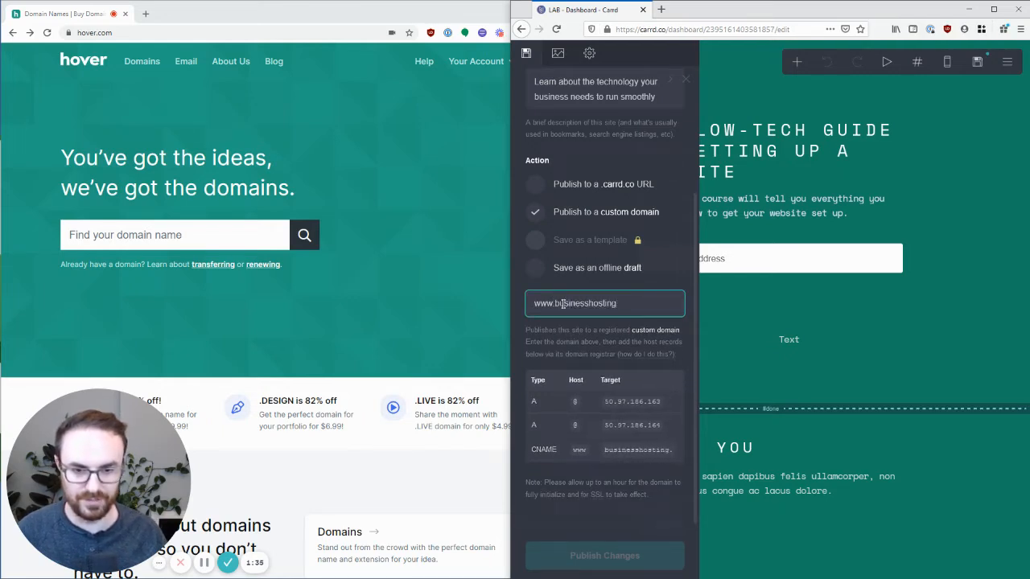
text(course.com)
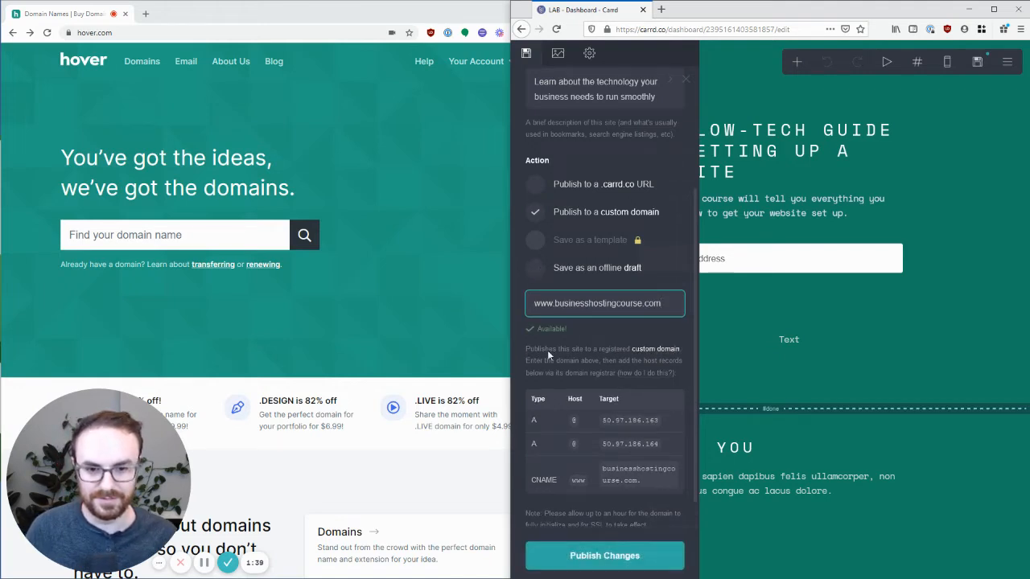
scroll(606, 339, down, 1)
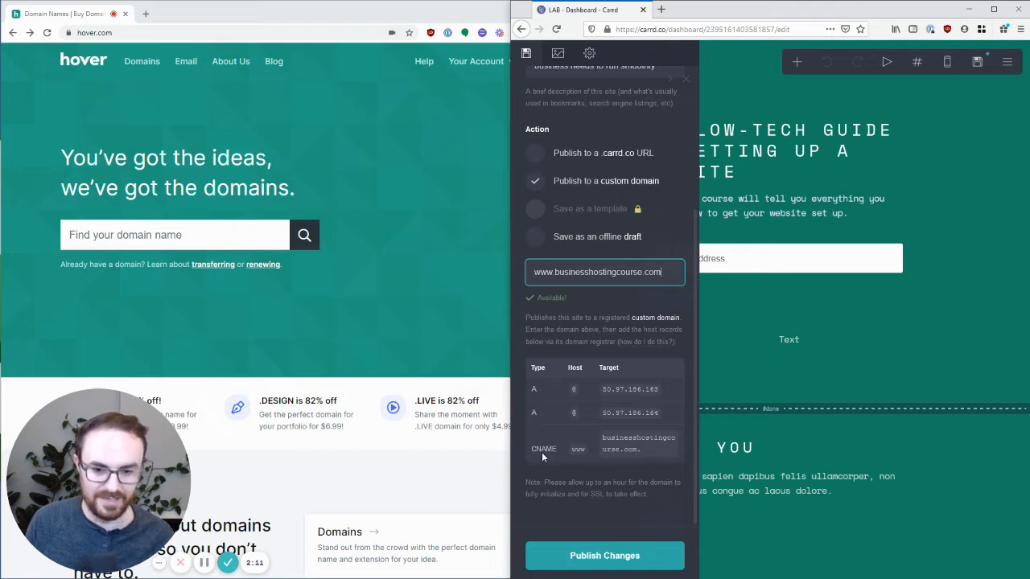
Step: Switch to Hover and open the DNS records of the businesshostingcourse.com domain
click(347, 13)
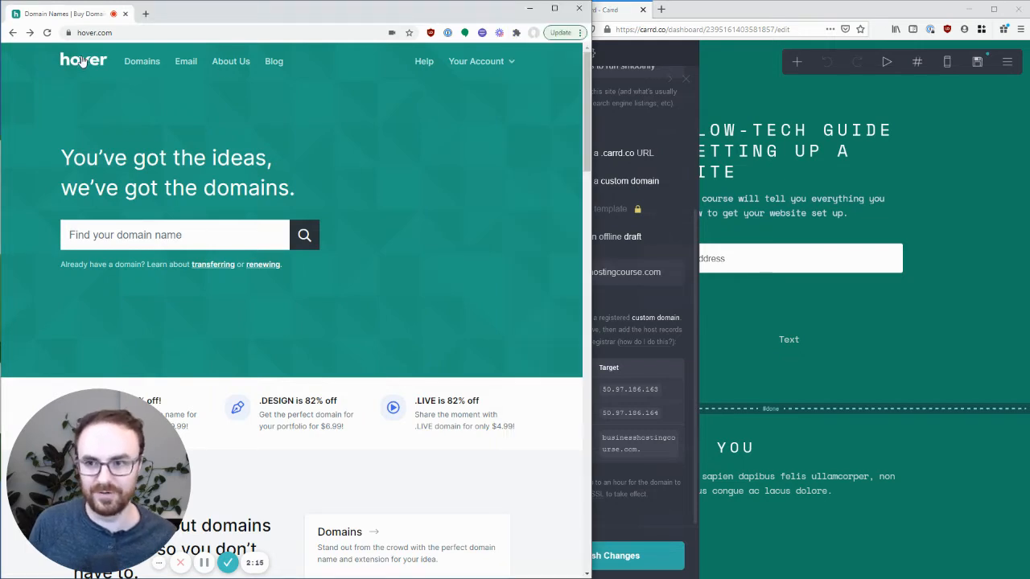
click(509, 64)
click(421, 128)
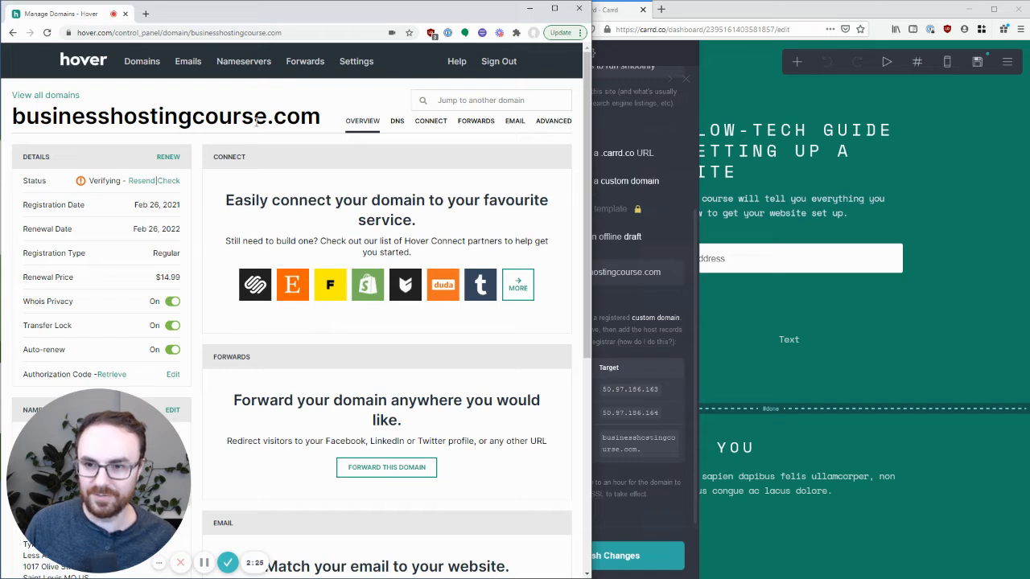
click(749, 12)
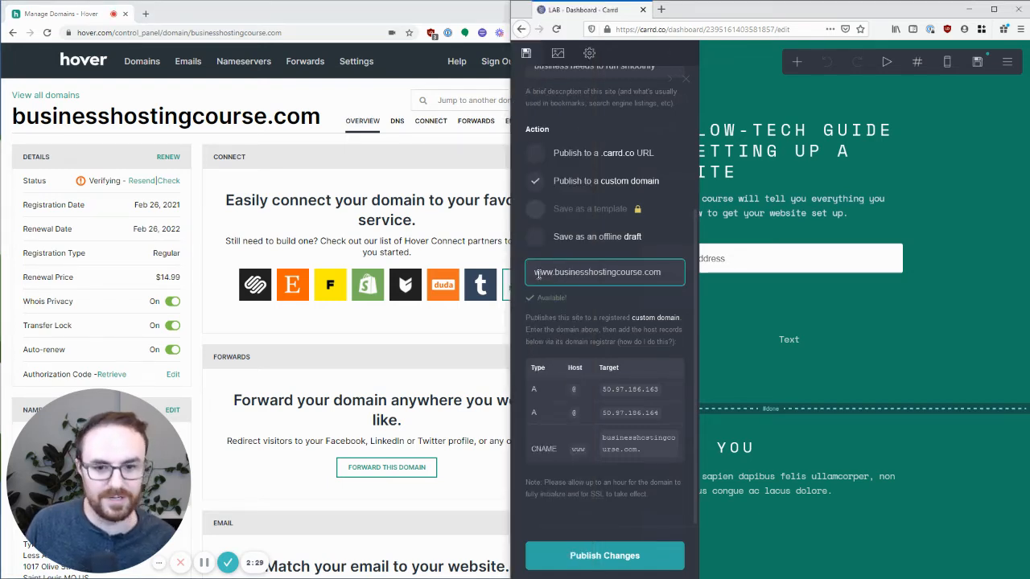
click(332, 15)
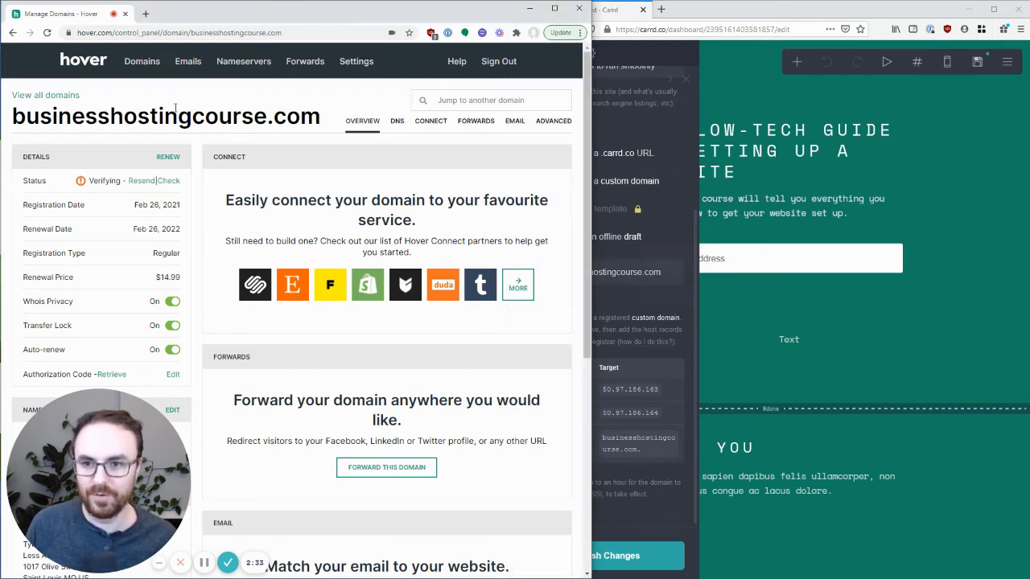
click(396, 122)
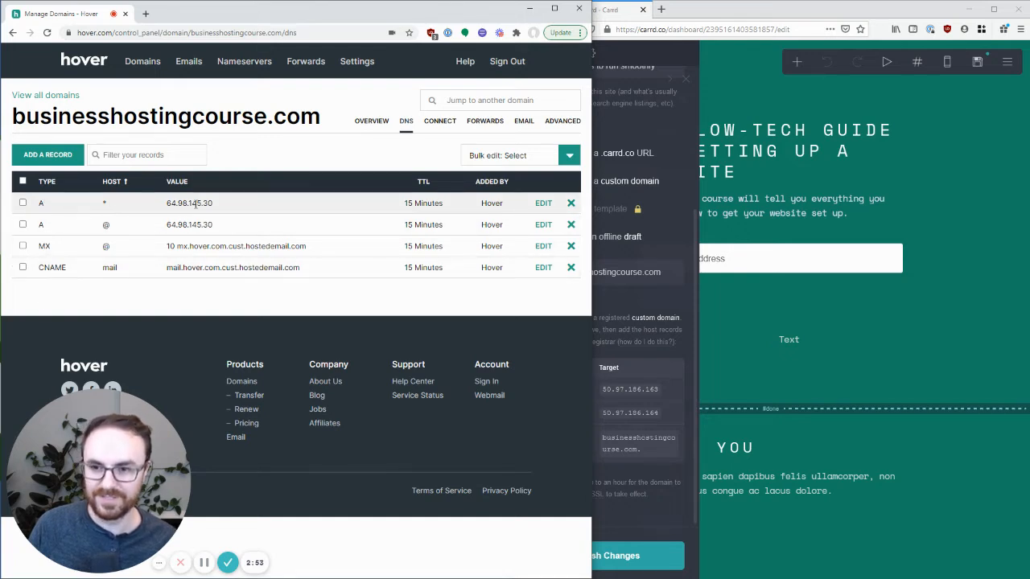
Step: Compare the domain's DNS records with the host records Carrd requires and delete all existing A, MX and CNAME records in Hover
click(683, 205)
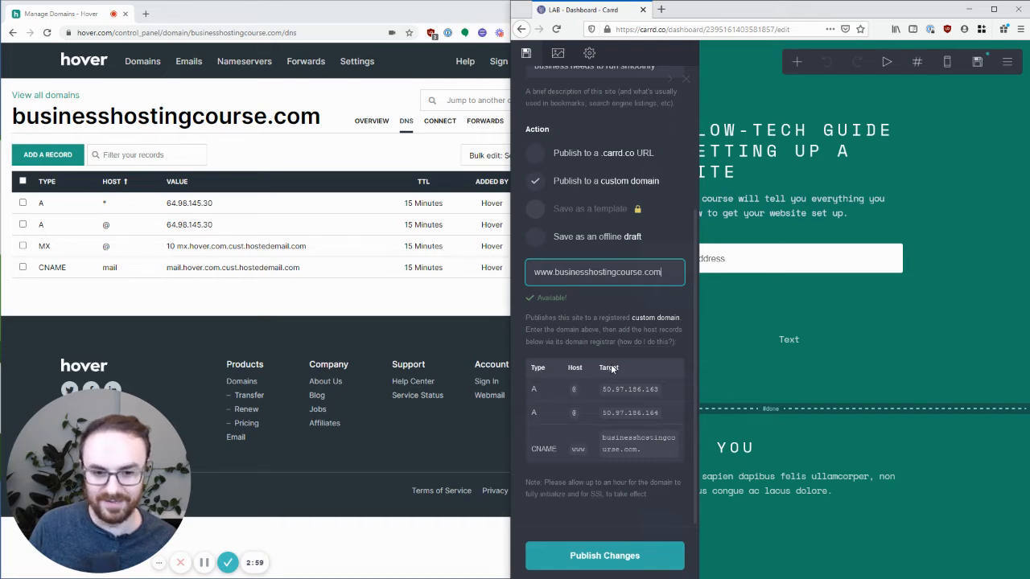
drag(602, 389, 660, 389)
click(659, 390)
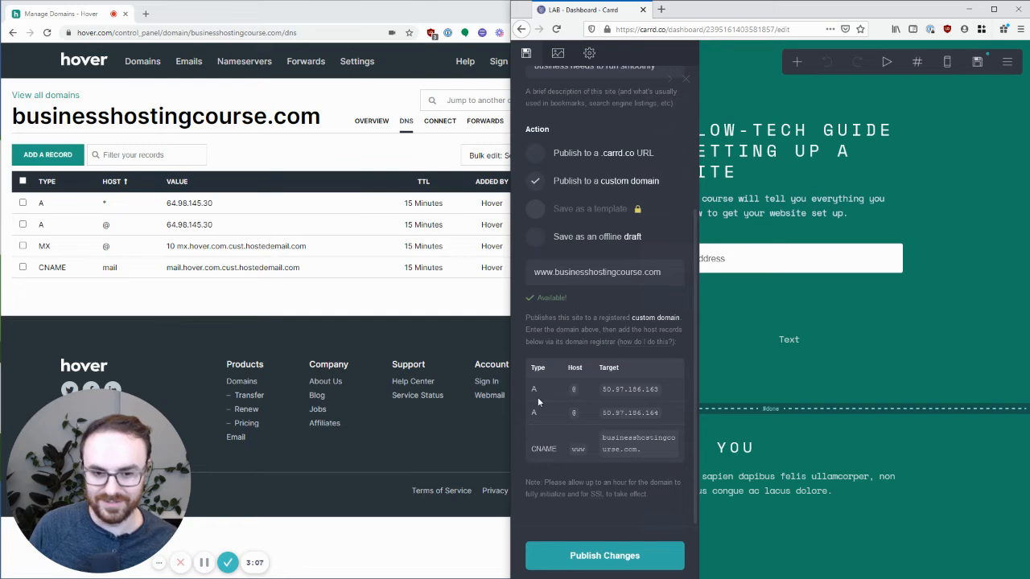
click(153, 299)
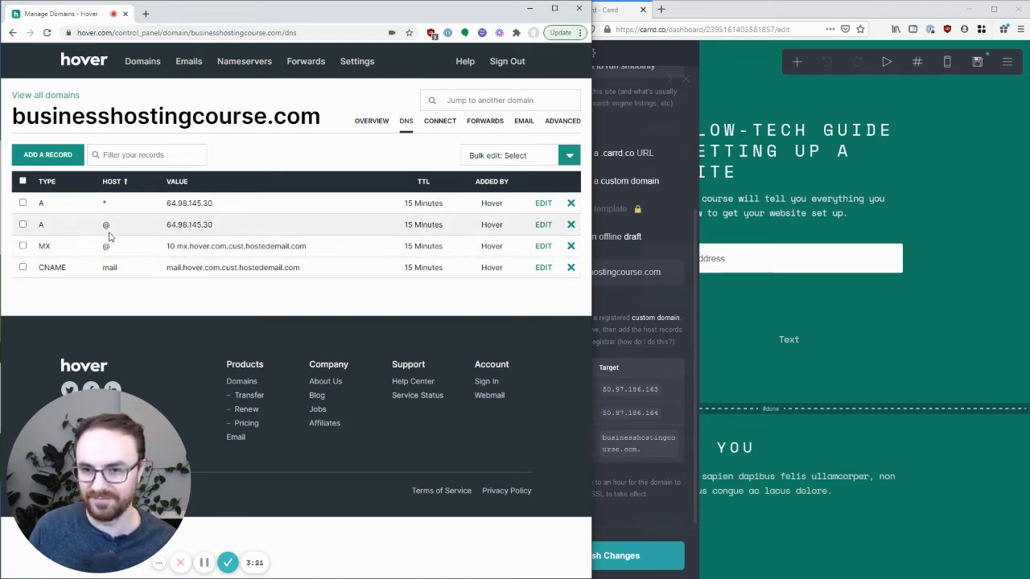
click(571, 203)
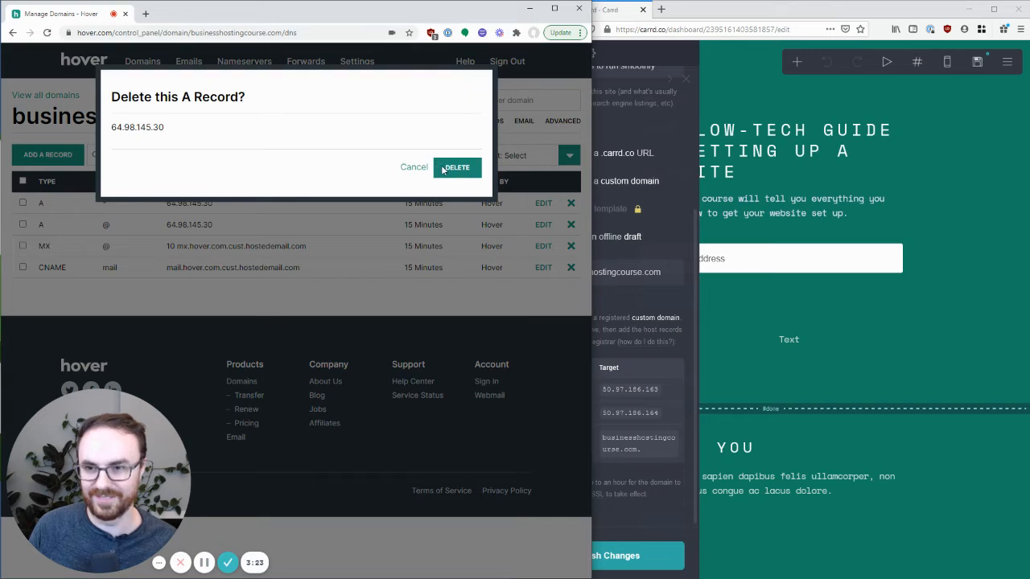
click(455, 167)
click(570, 203)
click(455, 168)
click(570, 203)
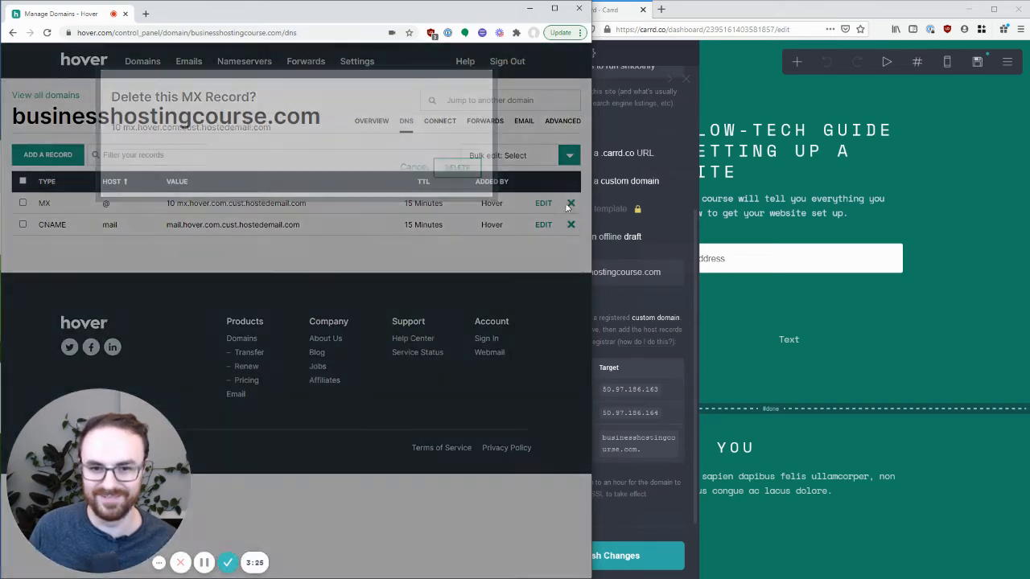
click(457, 168)
click(570, 203)
click(457, 168)
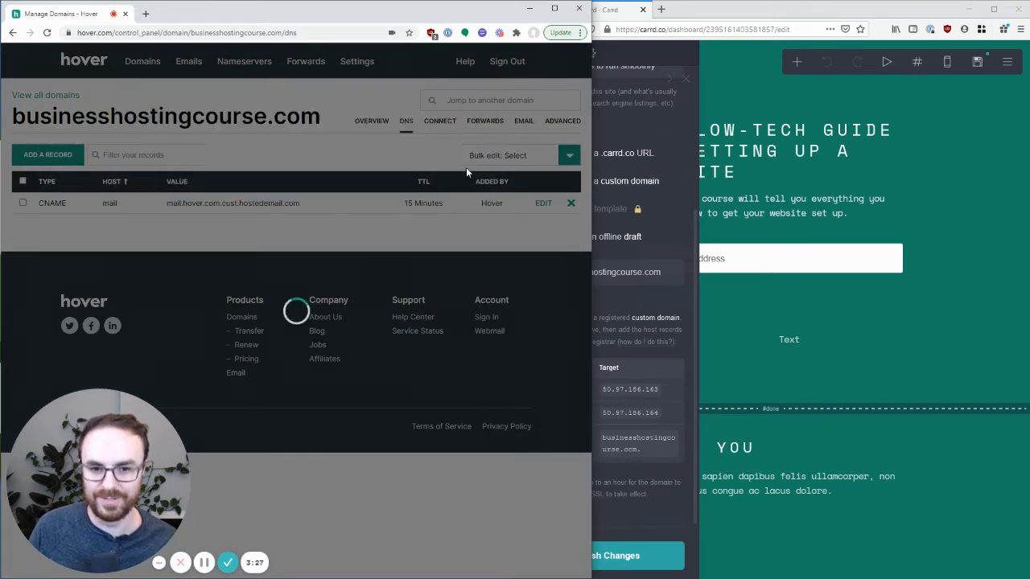
Step: Add a DNS A record in Hover with hostname @ and IP address 50.97.186.163, copied from Carrd's first host record
click(645, 298)
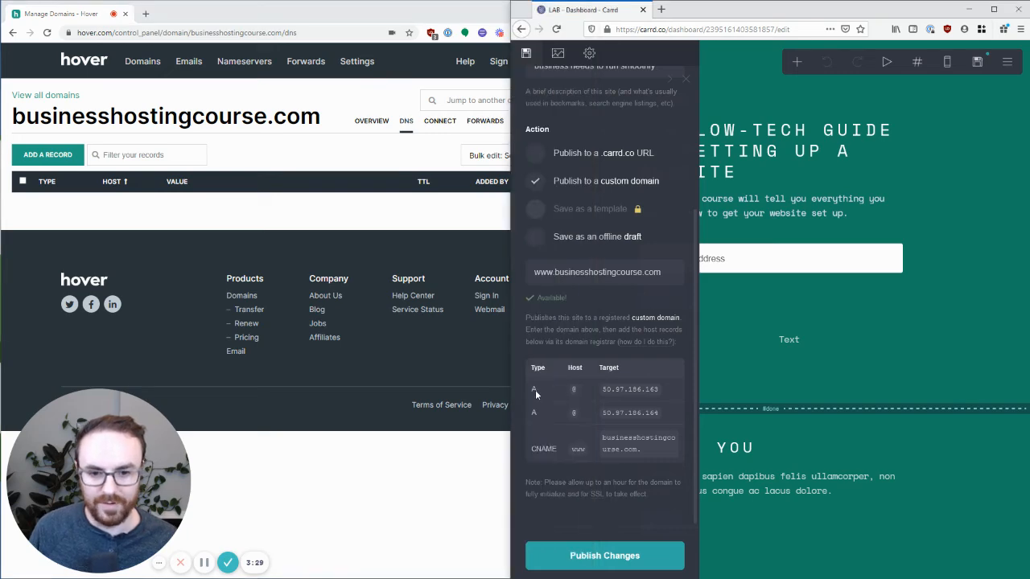
click(48, 154)
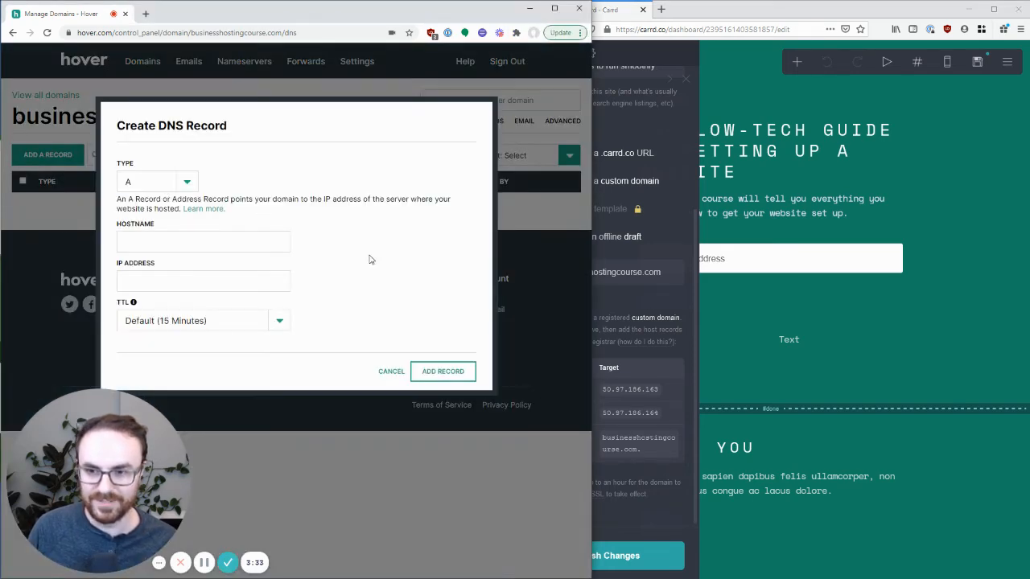
click(609, 332)
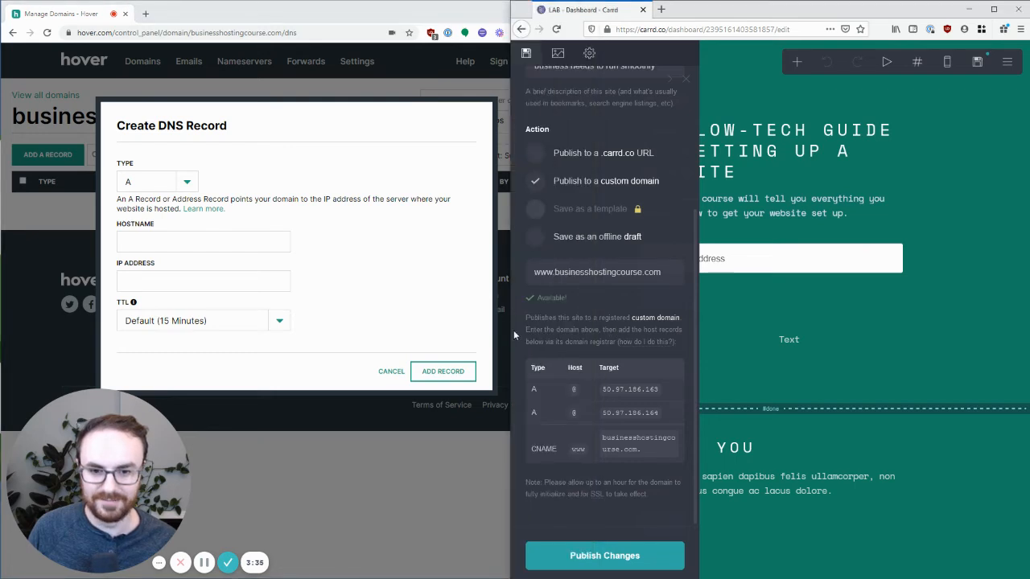
drag(512, 369, 597, 365)
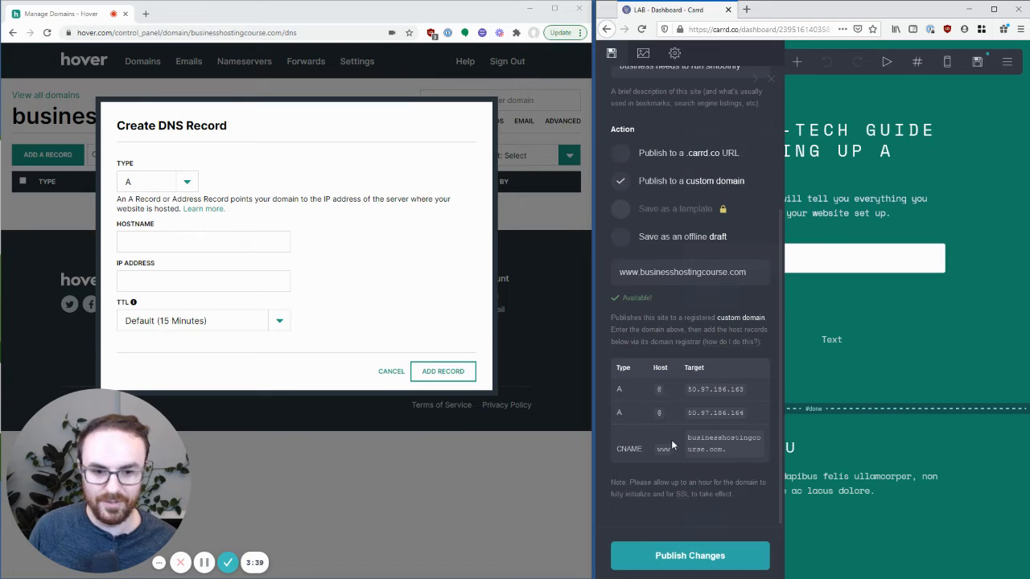
click(171, 238)
text(@)
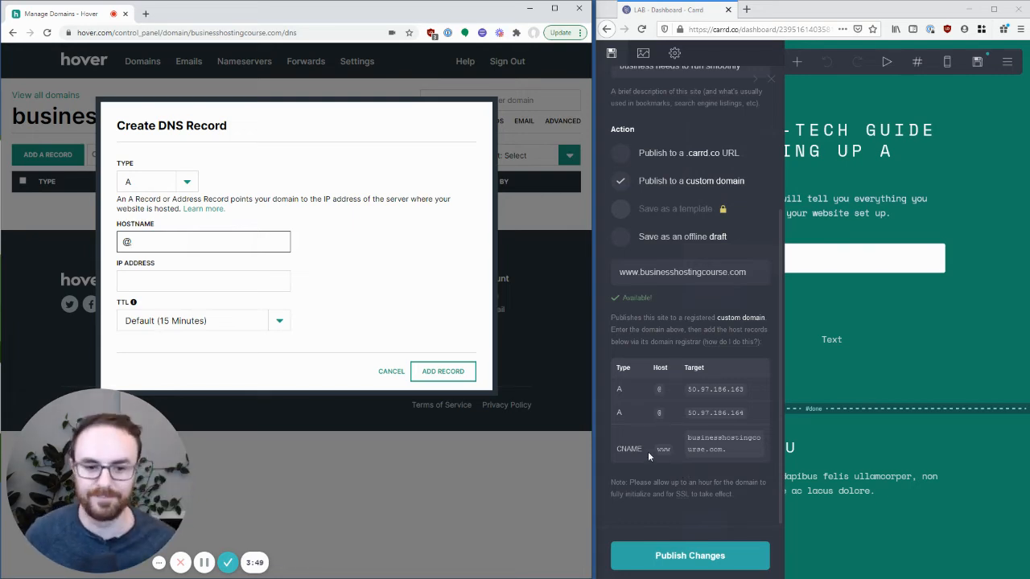
drag(687, 390, 743, 391)
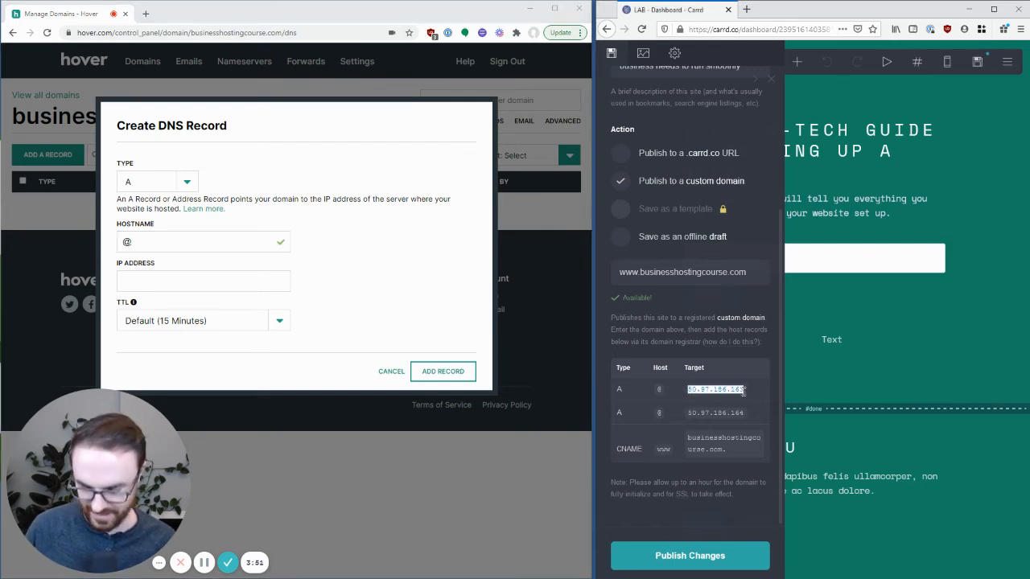
key(ctrl+c)
click(147, 282)
key(ctrl+v)
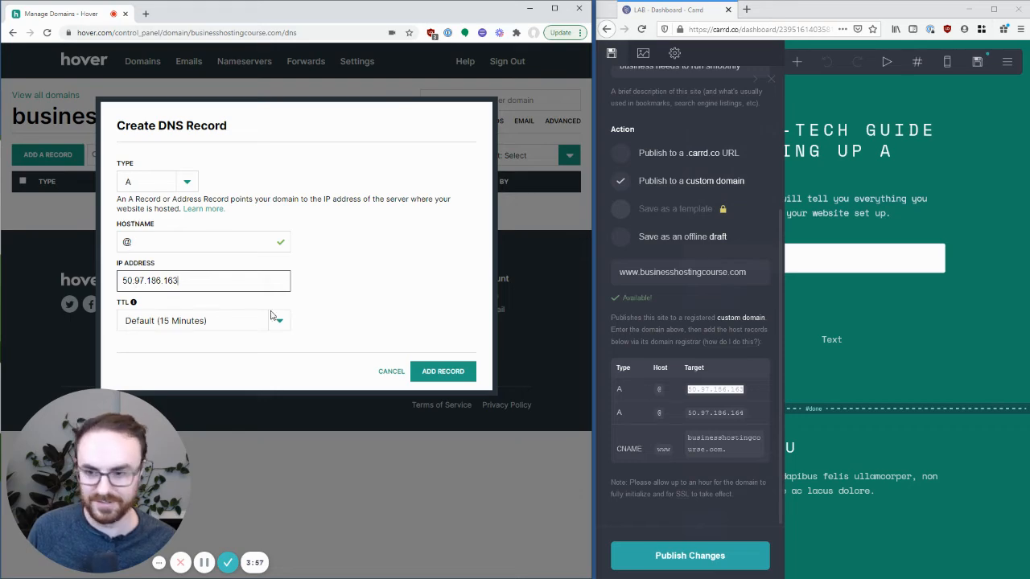
click(443, 371)
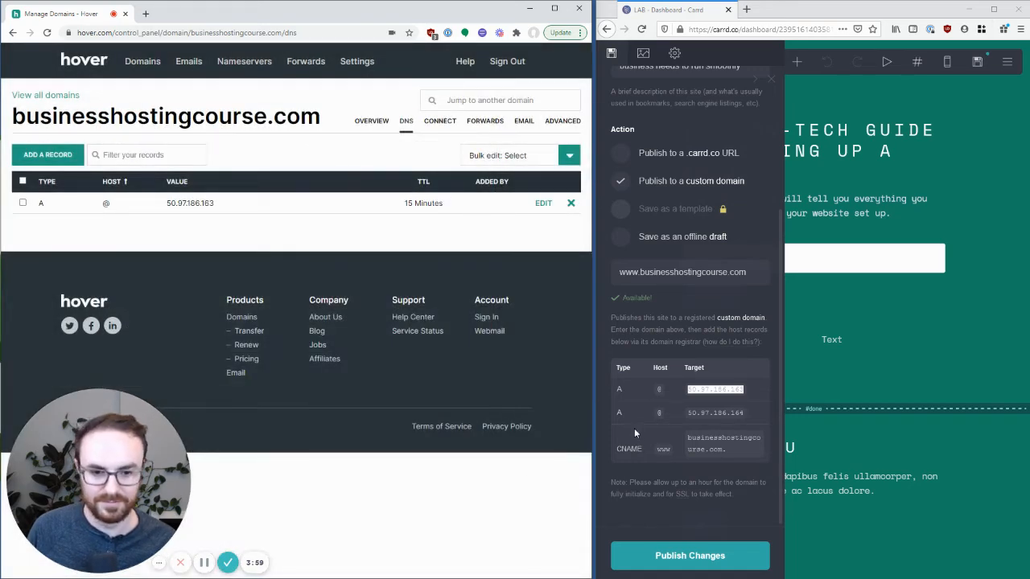
Step: Add a second DNS A record in Hover with hostname @ and IP address 50.97.186.164, copied from Carrd's host records
click(48, 154)
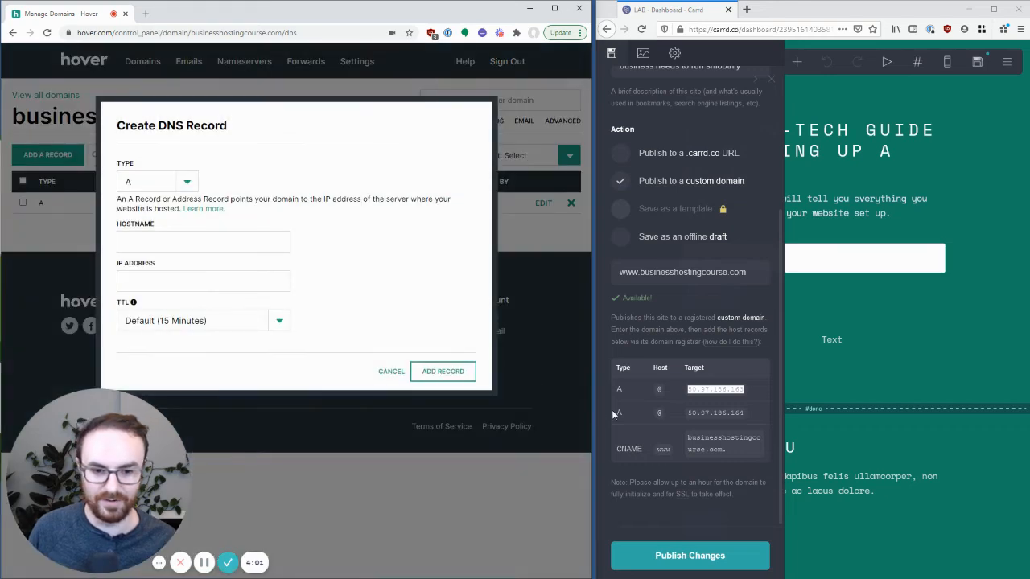
click(191, 242)
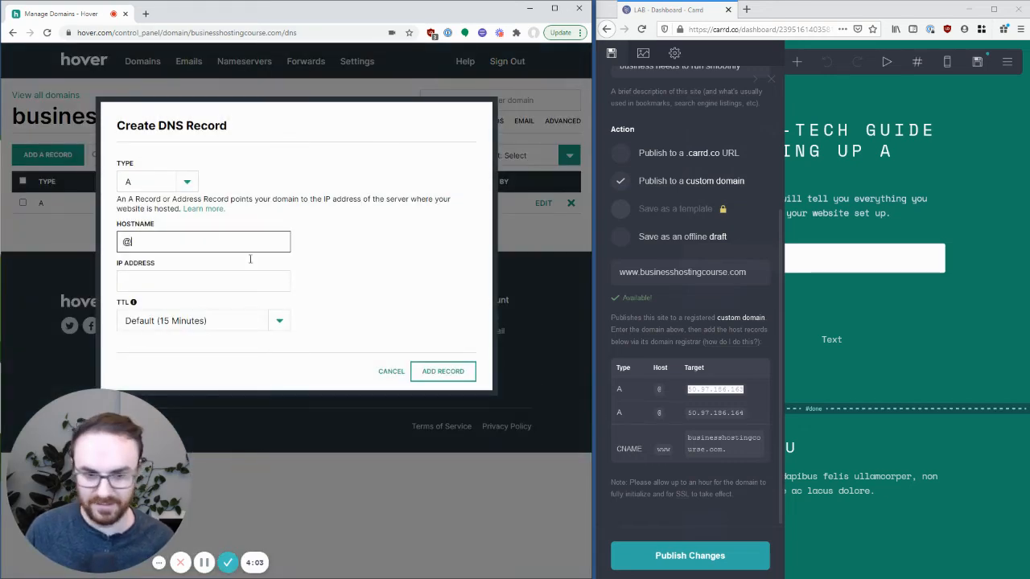
drag(690, 412, 746, 413)
key(ctrl+c)
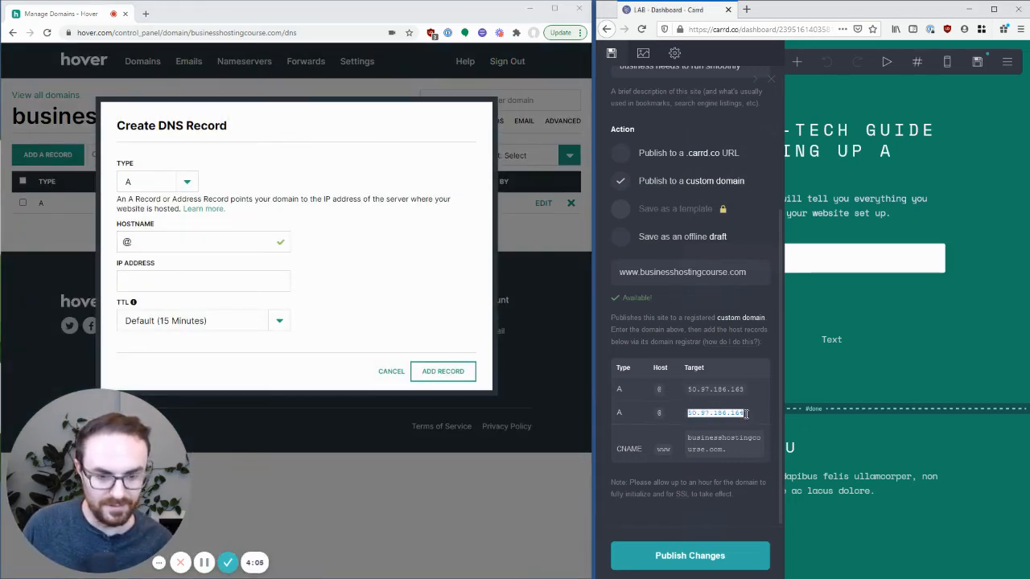
click(177, 281)
key(ctrl+v)
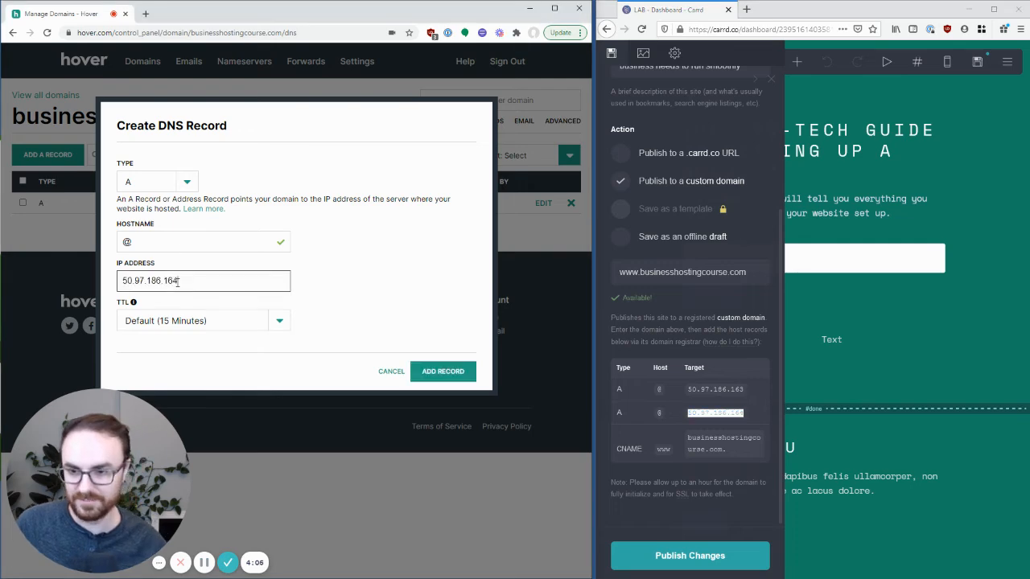
click(435, 371)
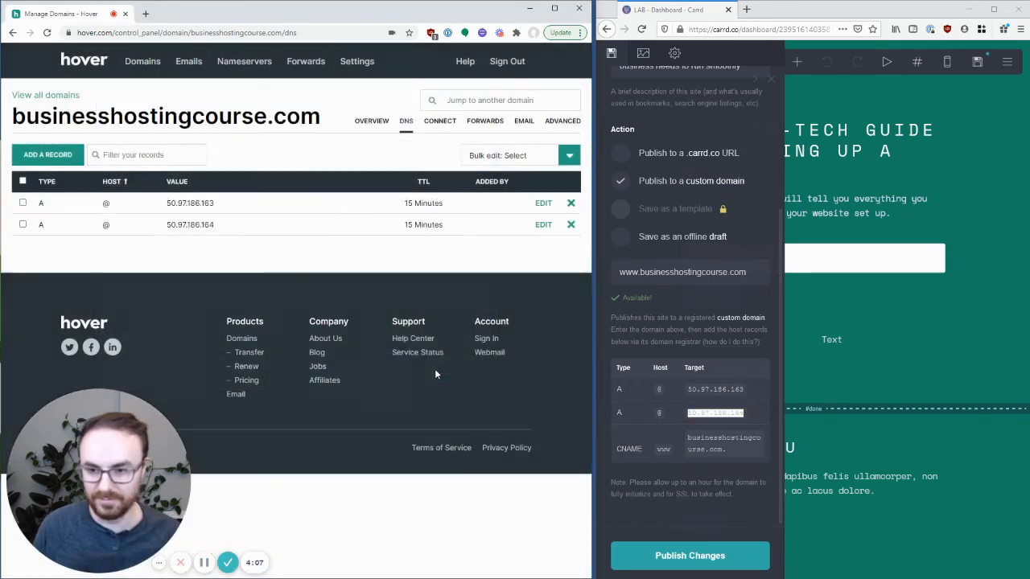
Step: Add a DNS CNAME record in Hover with hostname www and the target name businesshostingcourse.com. copied from Carrd, including its trailing dot
click(48, 155)
click(187, 184)
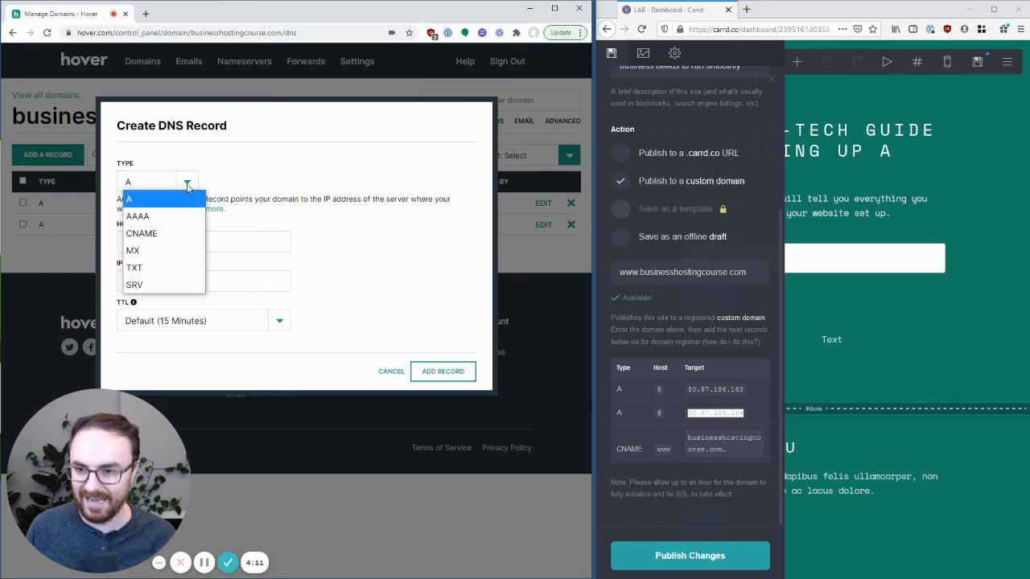
click(141, 233)
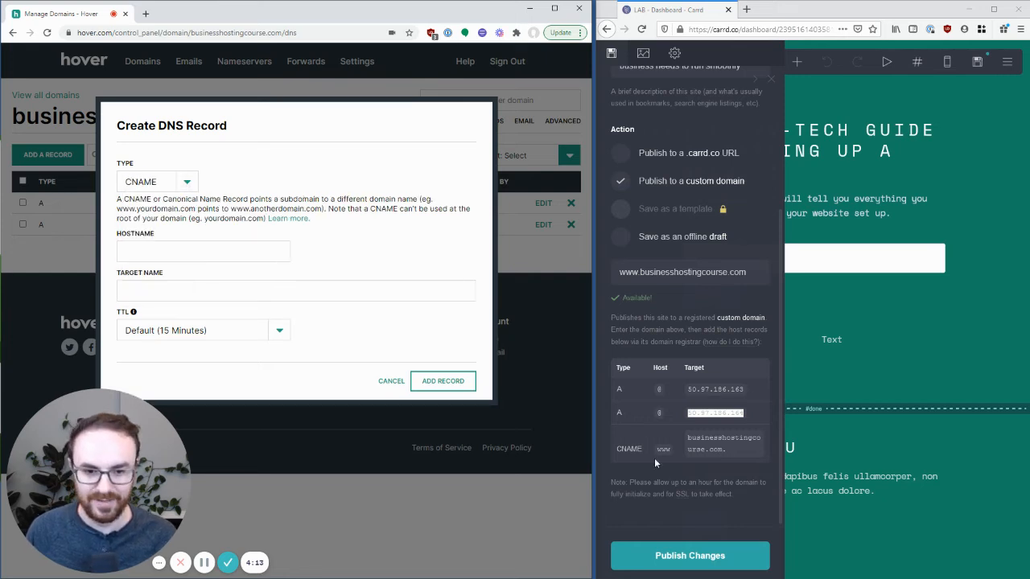
click(194, 252)
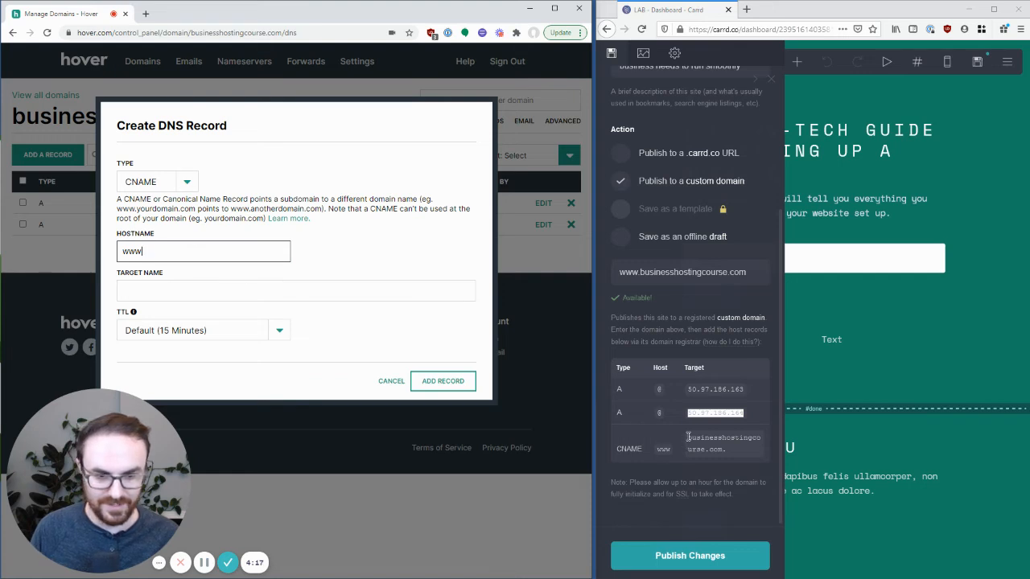
drag(688, 437, 728, 450)
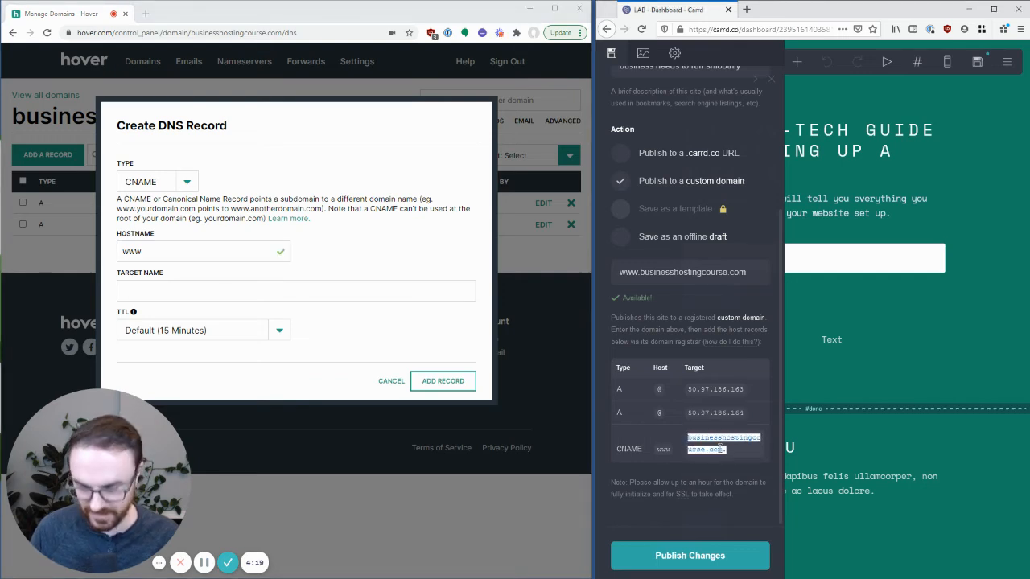
click(202, 291)
key(ctrl+v)
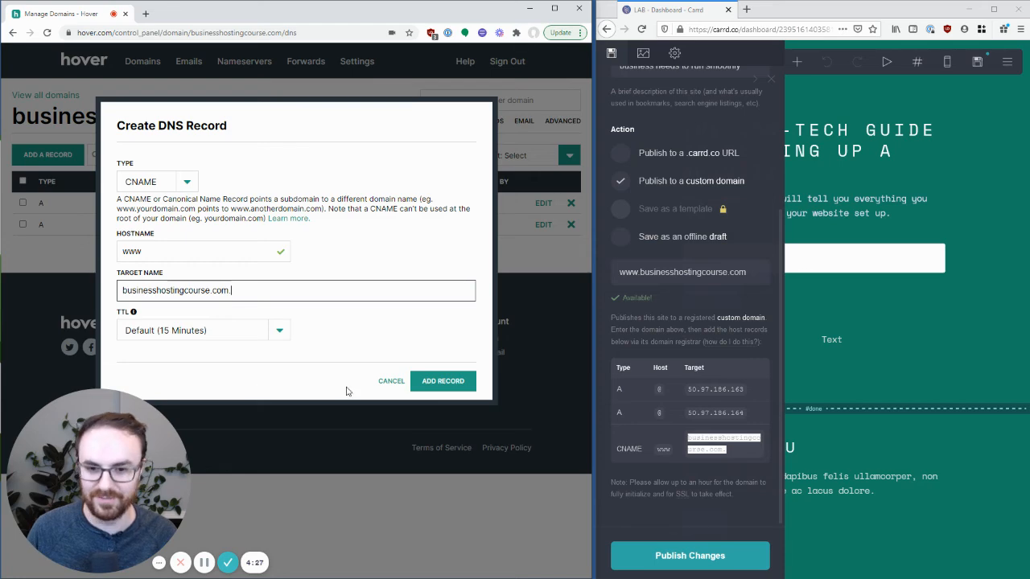
click(443, 381)
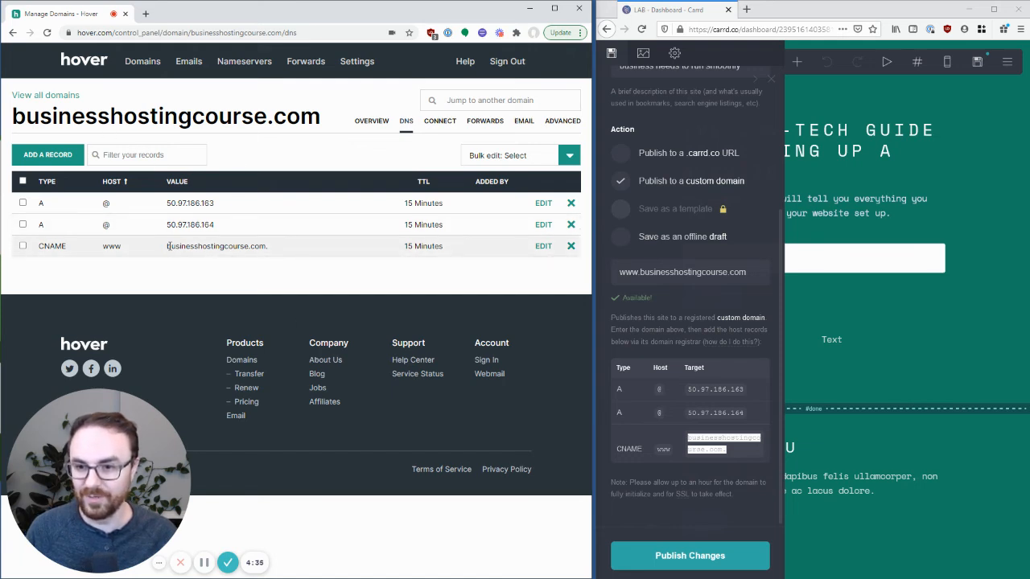
drag(168, 245, 268, 246)
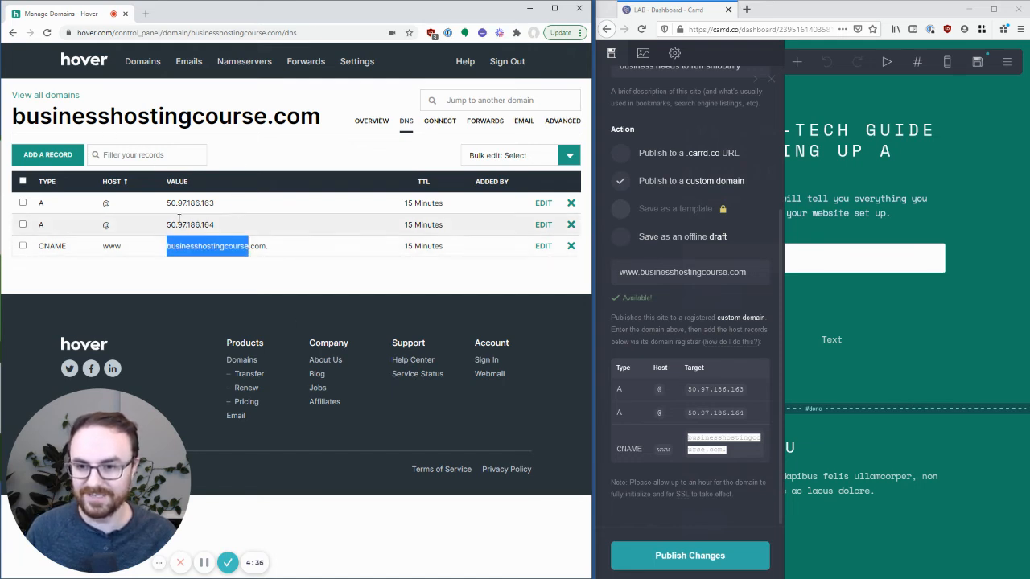
click(146, 13)
text(www.)
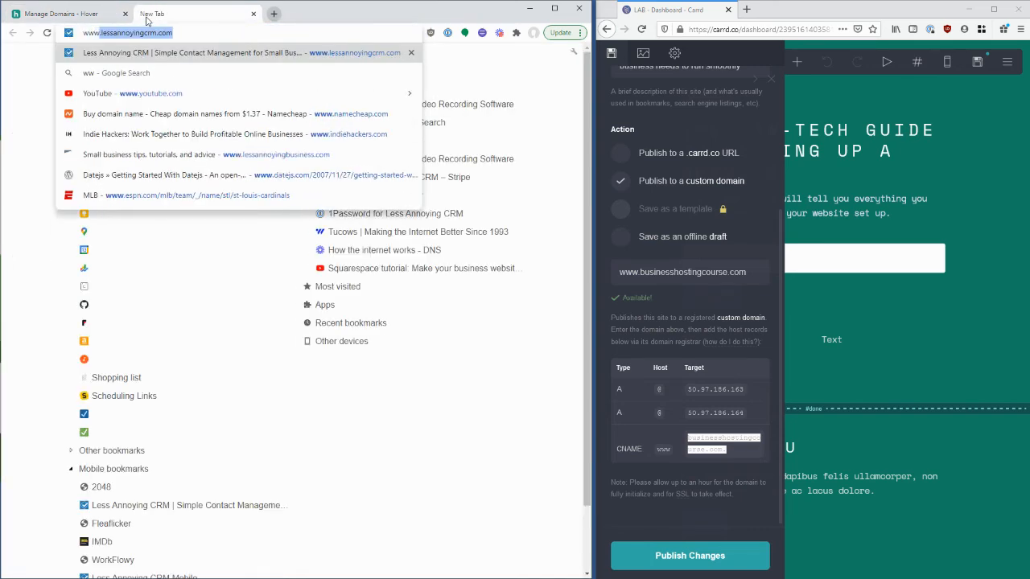
text(businesshostingcourse.com)
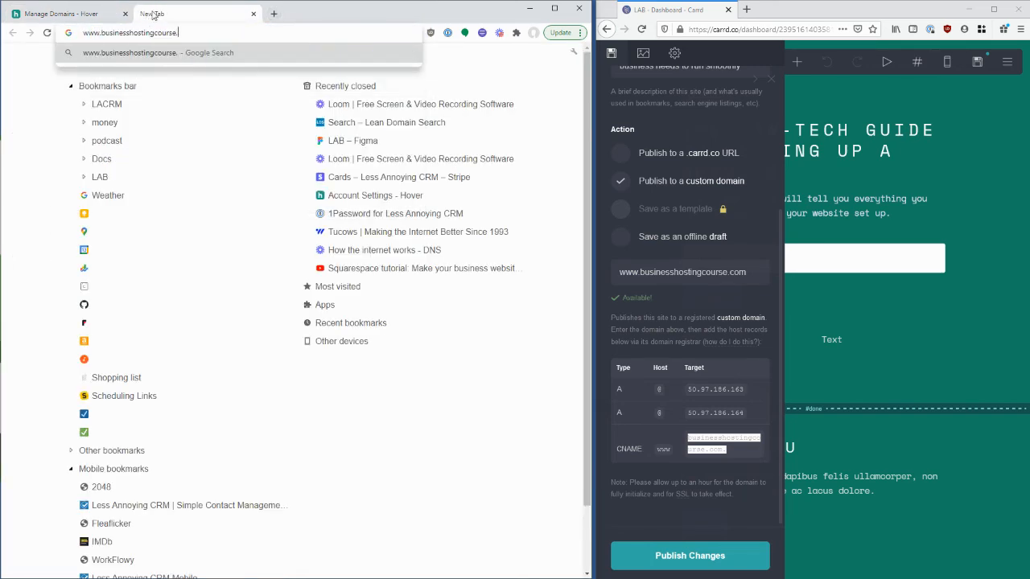
click(688, 556)
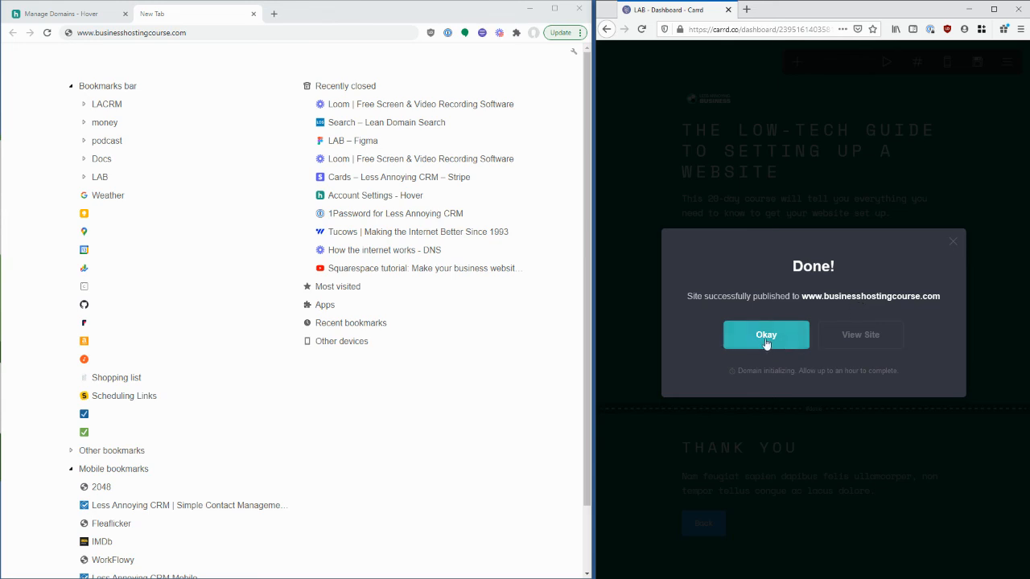
click(766, 338)
click(203, 33)
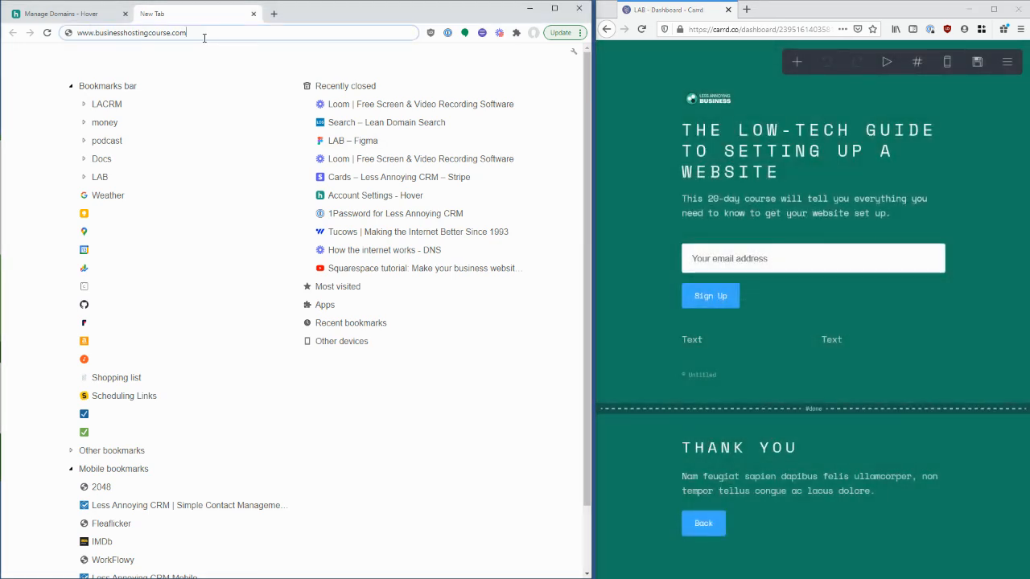
key(Return)
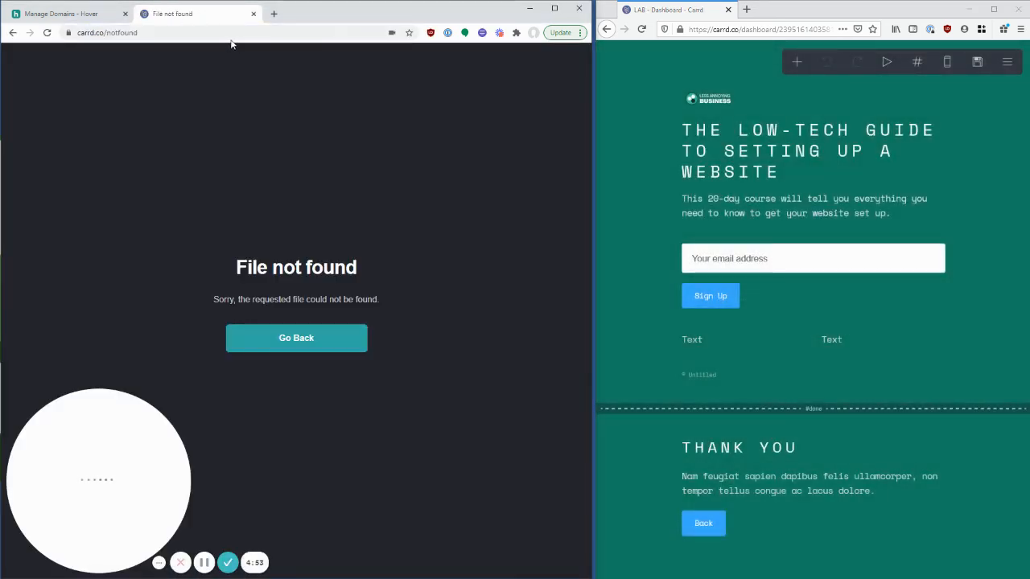